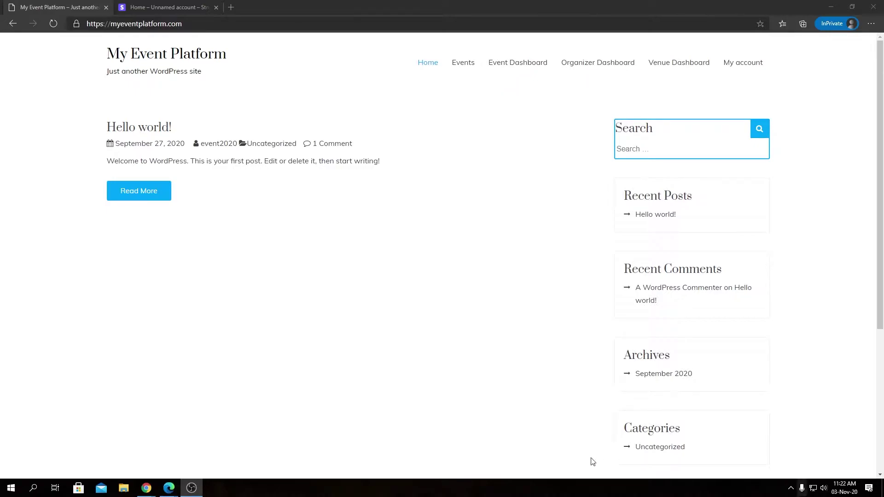
# Bring the storefront window back to the front and scroll down the Events list.
pyautogui.click(489, 395)
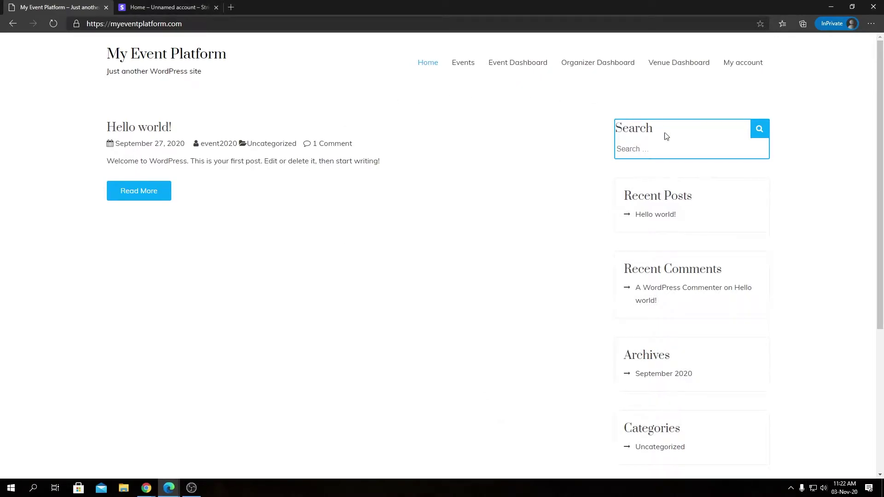
pyautogui.click(831, 6)
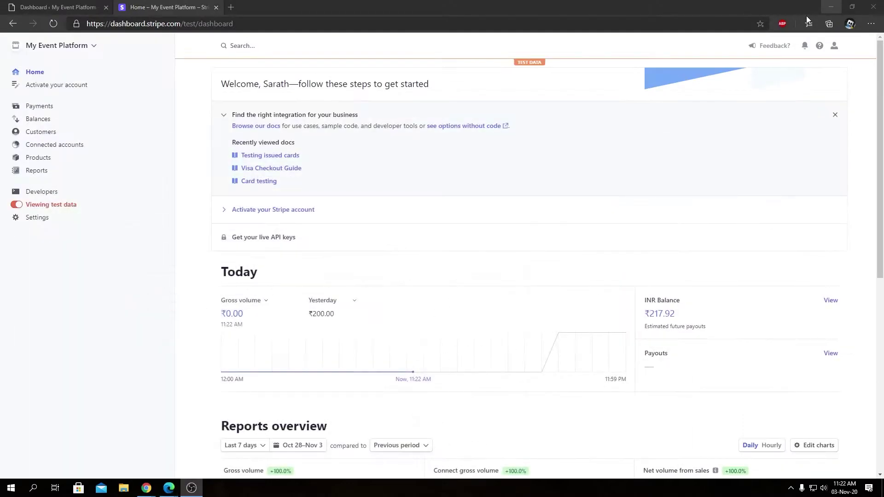
pyautogui.click(43, 4)
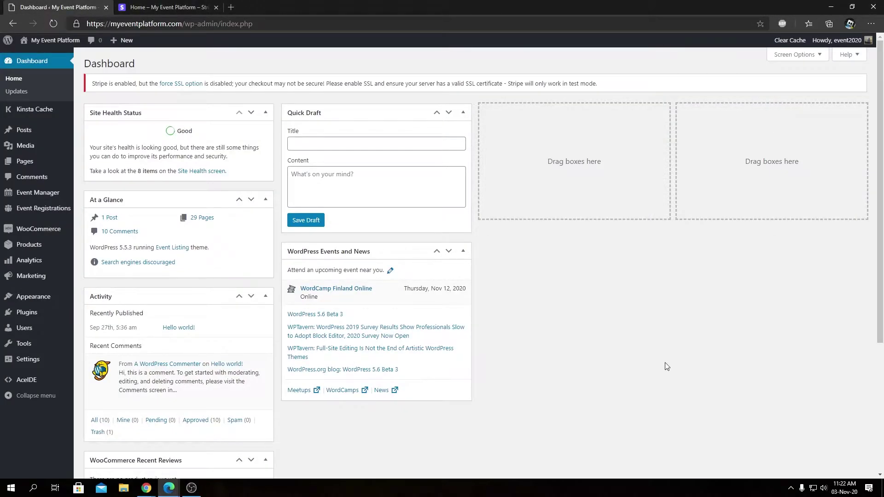
pyautogui.click(168, 487)
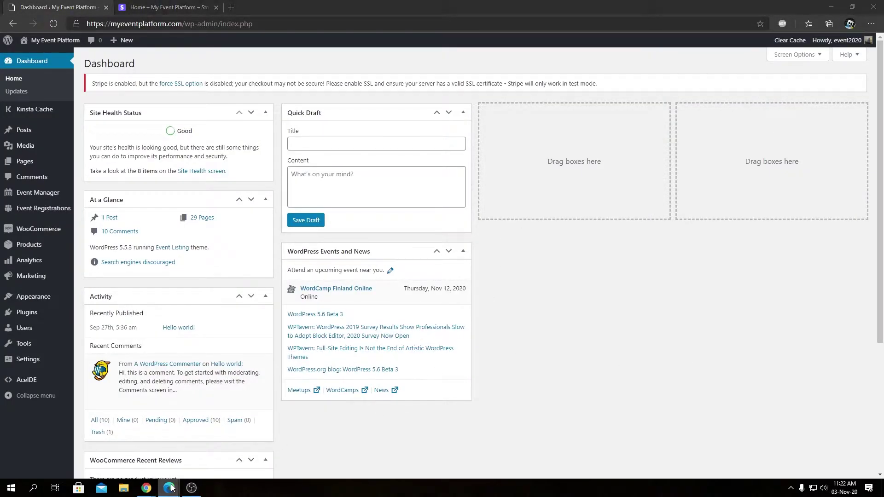
pyautogui.click(212, 465)
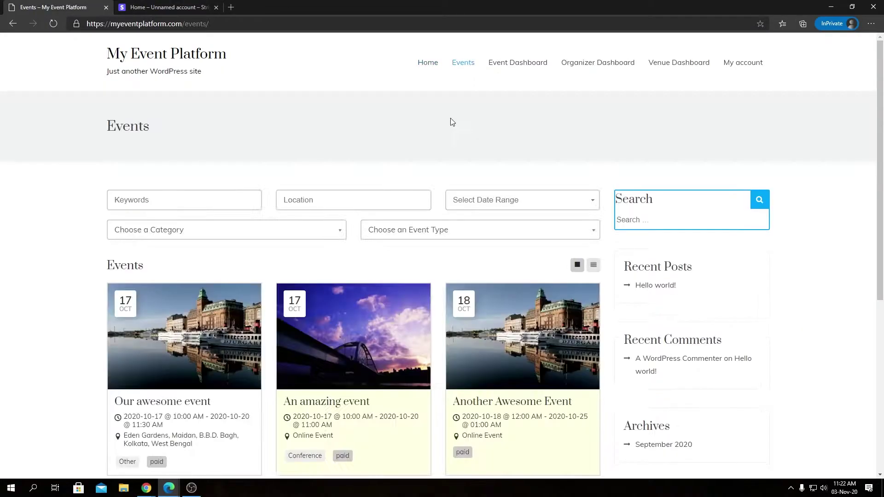
pyautogui.scroll(-5, 449, 120)
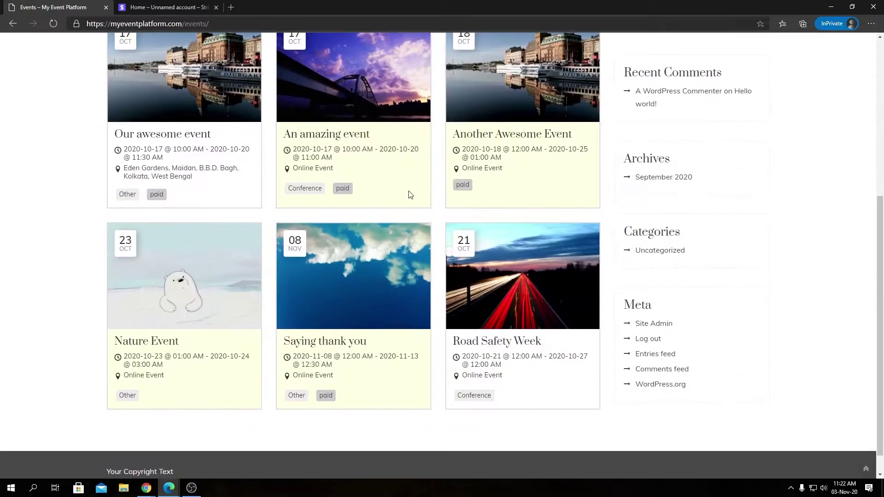
# Set Premium Tickets to quantity 1 on the Saying thank you event, then return to the admin dashboard.
pyautogui.click(360, 280)
pyautogui.scroll(-8, 361, 280)
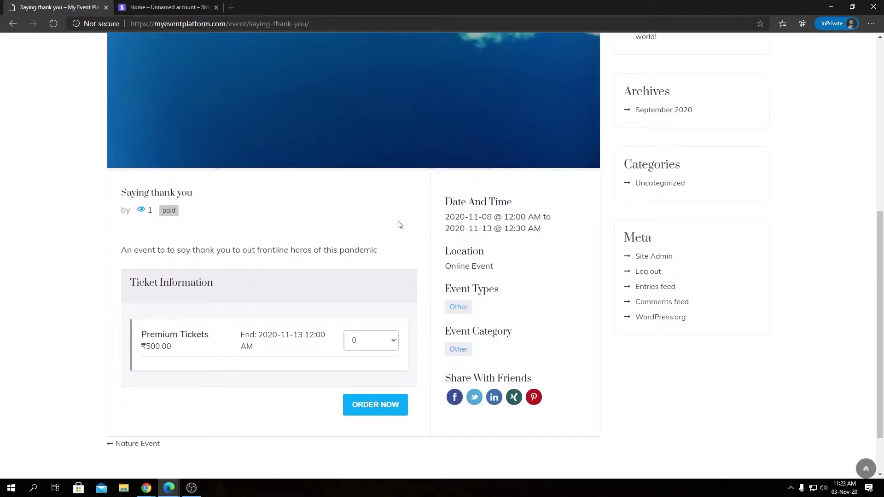
pyautogui.doubleClick(170, 333)
pyautogui.click(198, 349)
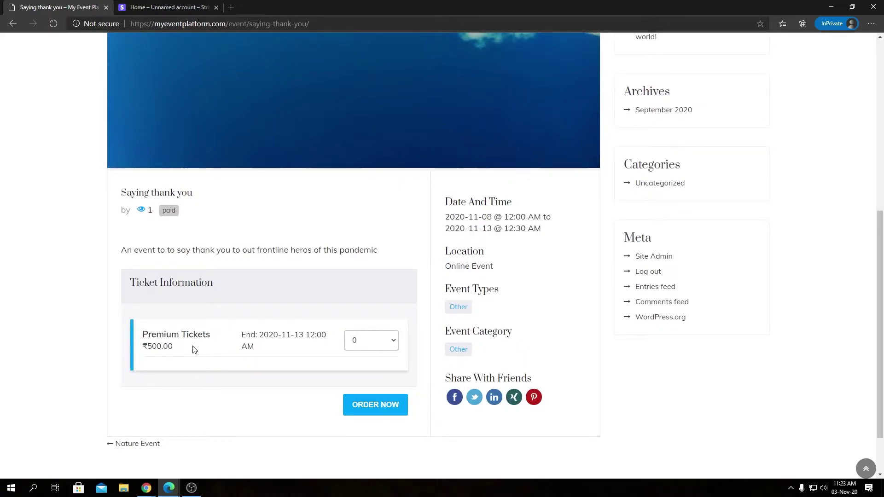
pyautogui.click(355, 339)
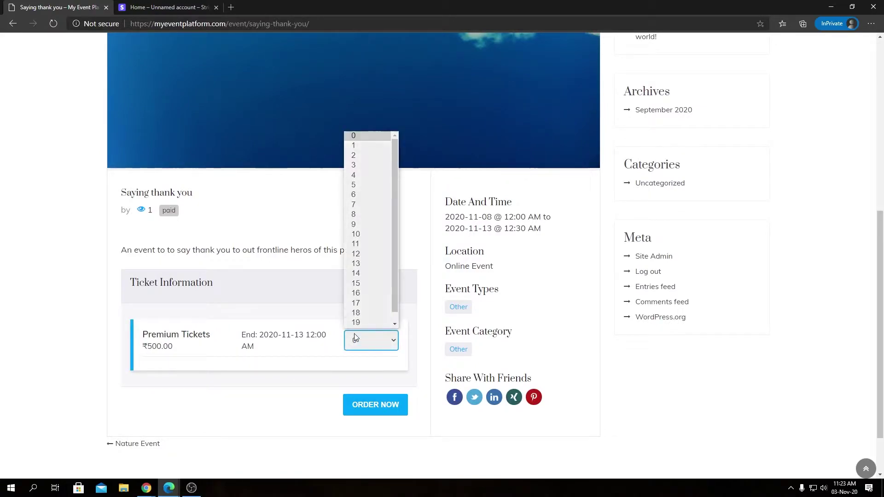
pyautogui.click(364, 146)
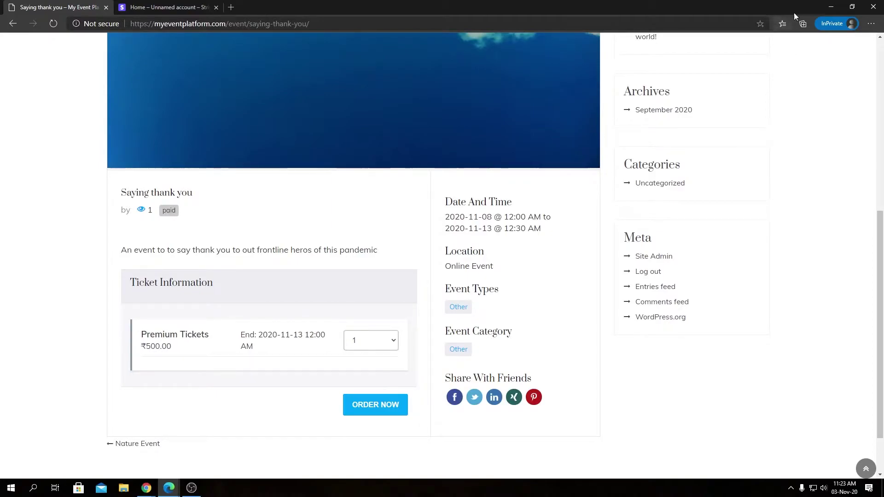
pyautogui.click(831, 6)
# Show WooCommerce's Fees settings: fee processing enabled, 5% per-ticket default fee, maximum 200.
pyautogui.moveTo(19, 237)
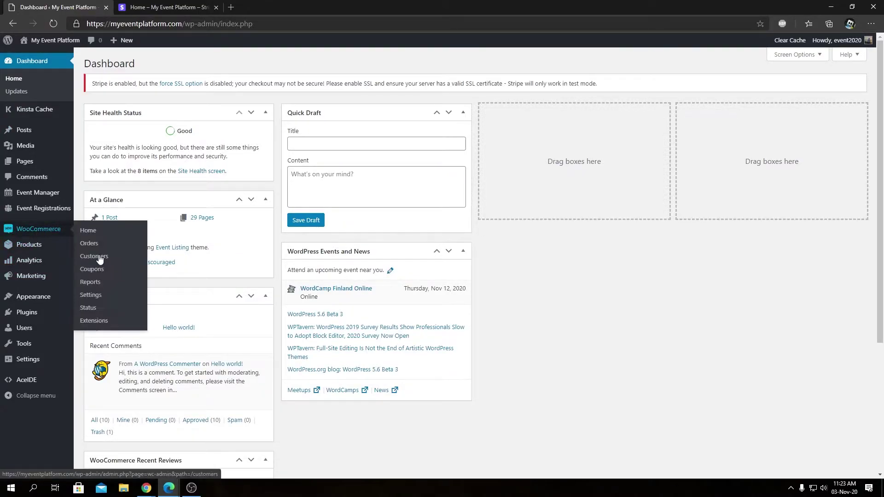
pyautogui.click(101, 299)
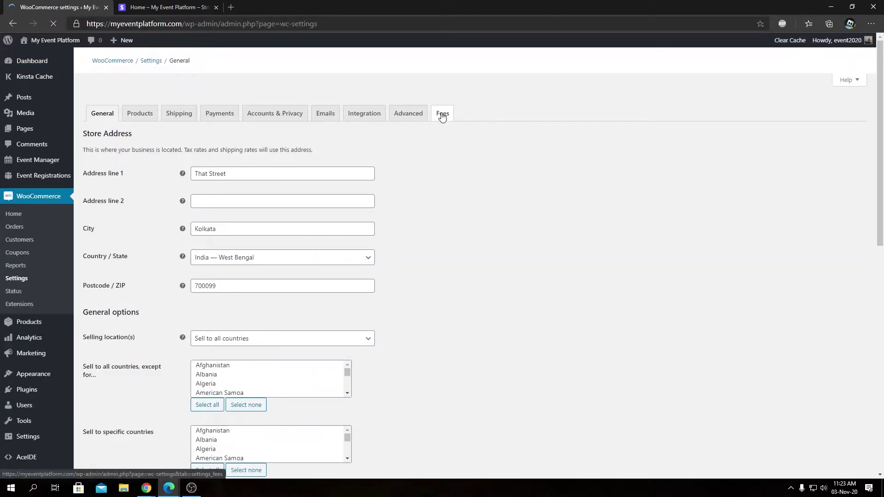
pyautogui.click(442, 116)
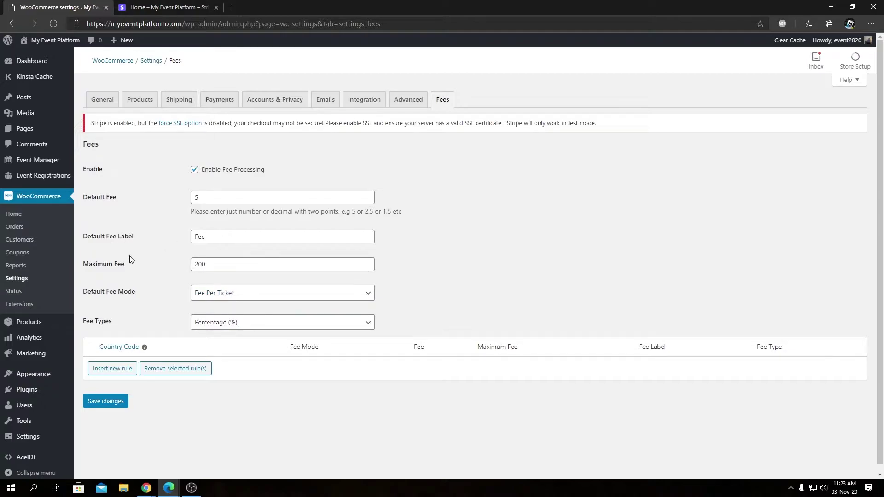
# Order the Premium ticket and check the cart's ₹500.00 subtotal and Fee line.
pyautogui.click(164, 7)
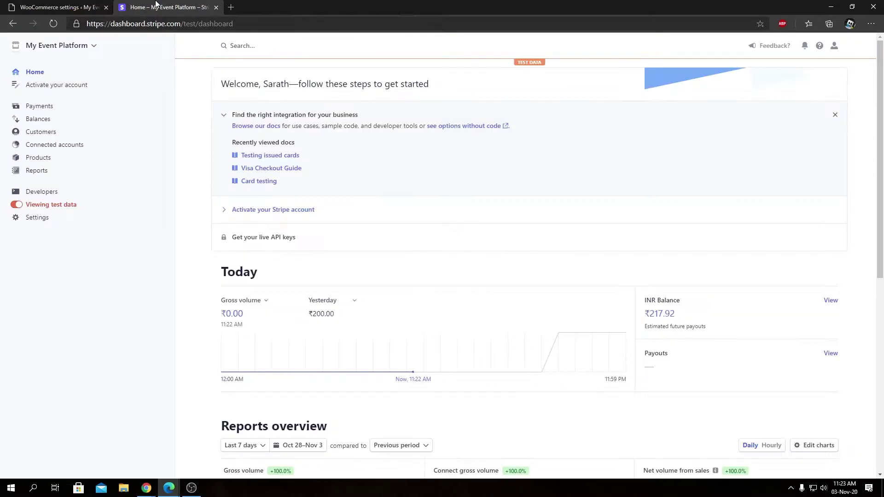
pyautogui.click(85, 7)
pyautogui.click(221, 468)
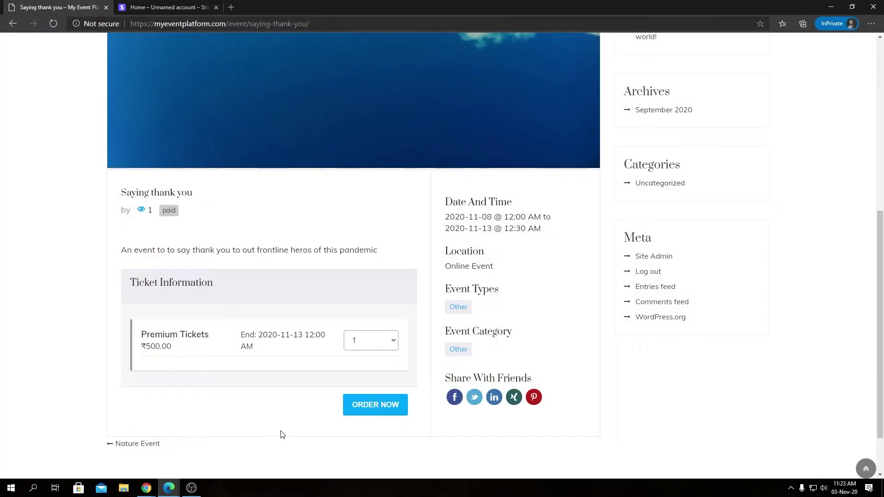
pyautogui.click(378, 405)
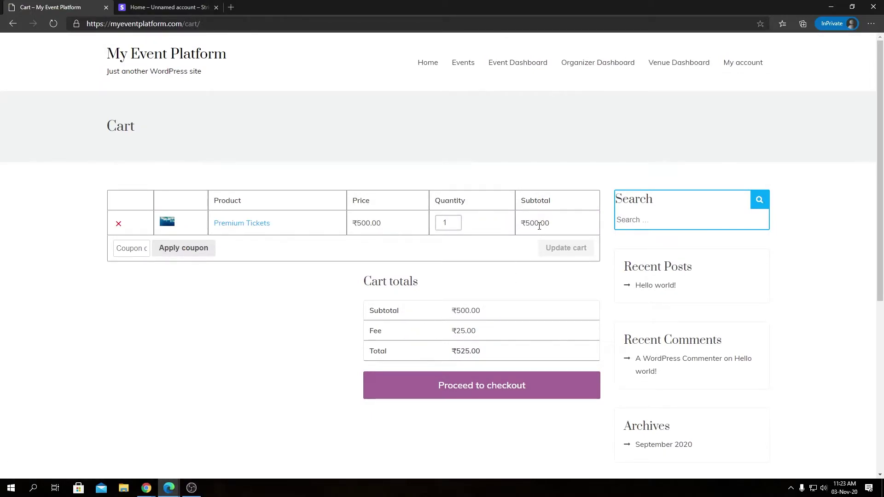
pyautogui.doubleClick(539, 225)
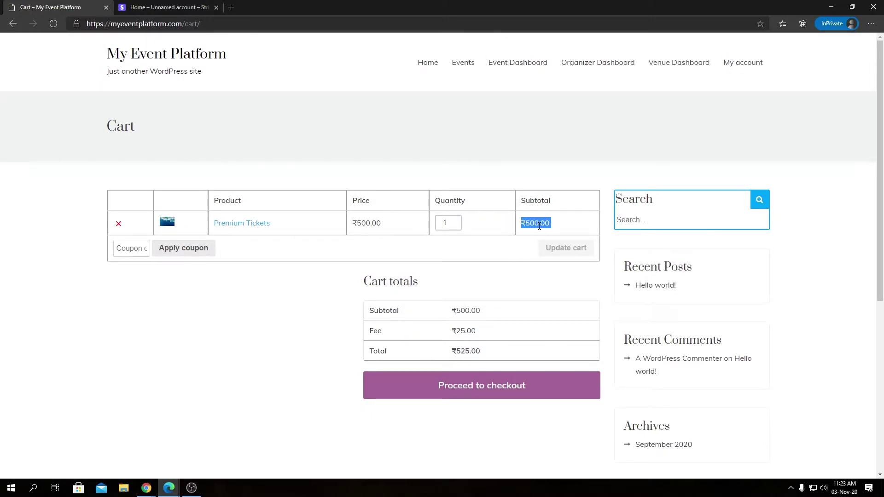
pyautogui.doubleClick(389, 336)
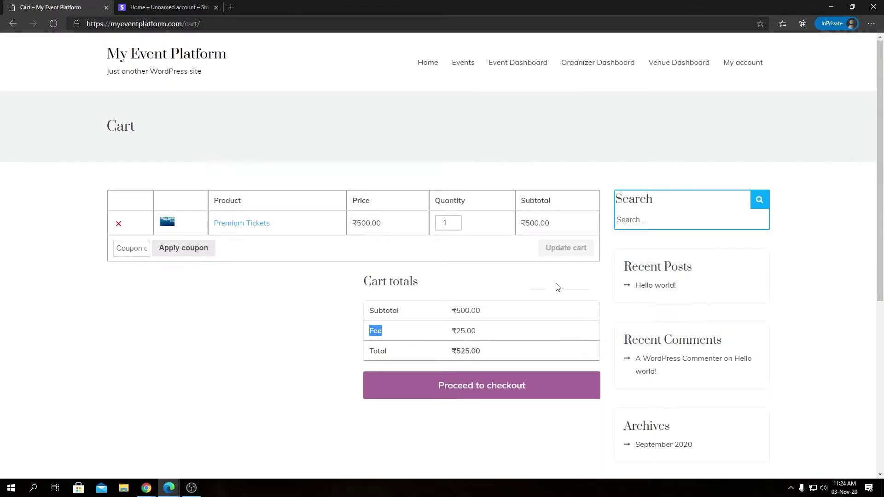
pyautogui.doubleClick(531, 225)
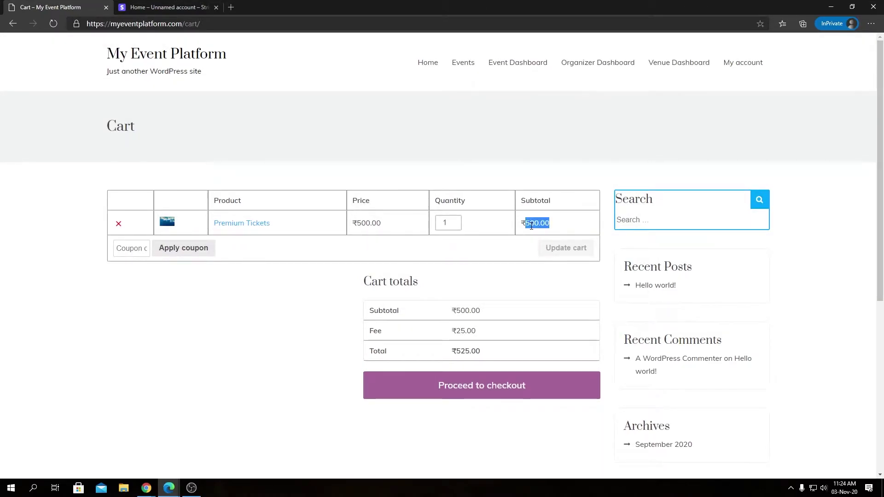
# Update the cart to 2 tickets to see the fee double to ₹50.00, then back to 1.
pyautogui.click(457, 220)
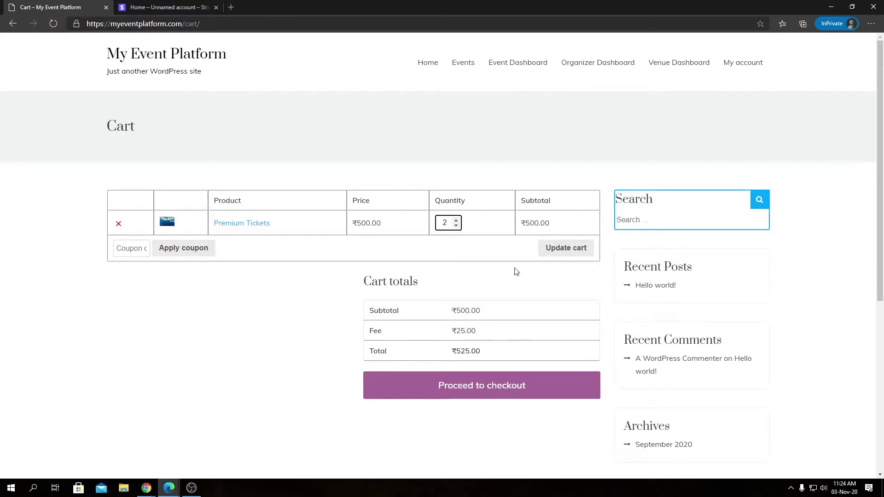
pyautogui.click(548, 250)
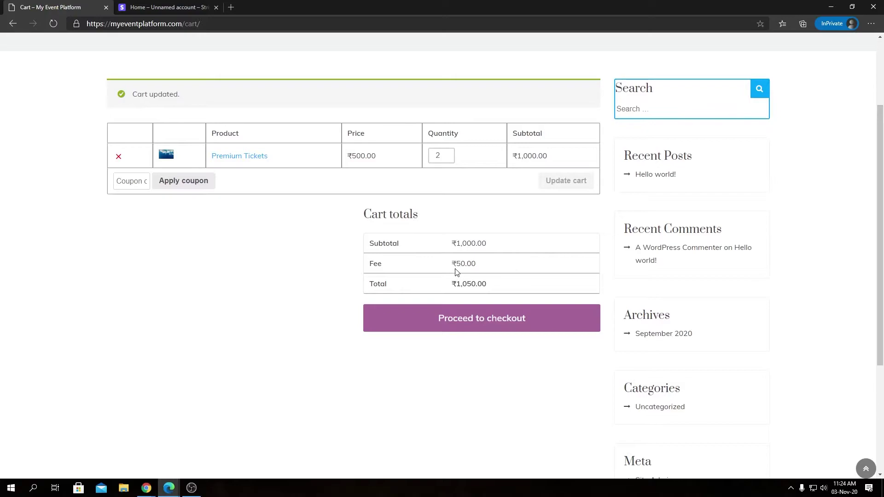
pyautogui.moveTo(452, 264); pyautogui.dragTo(481, 266)
pyautogui.click(449, 159)
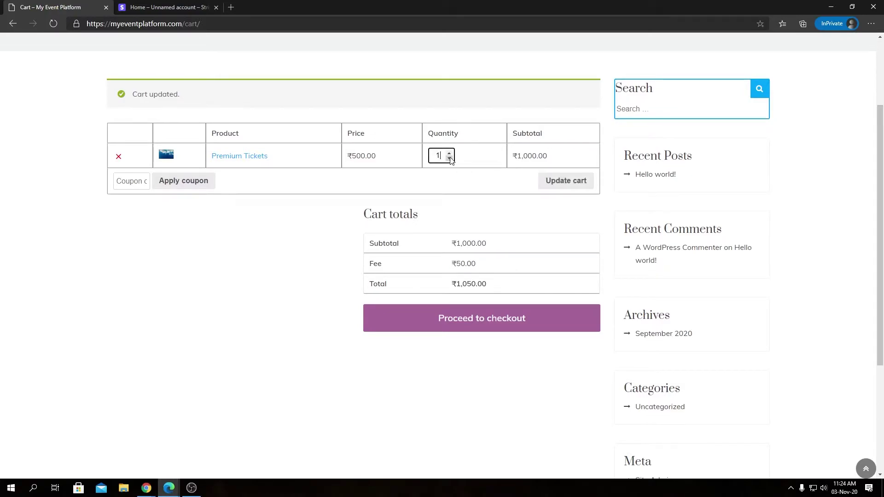
pyautogui.click(552, 186)
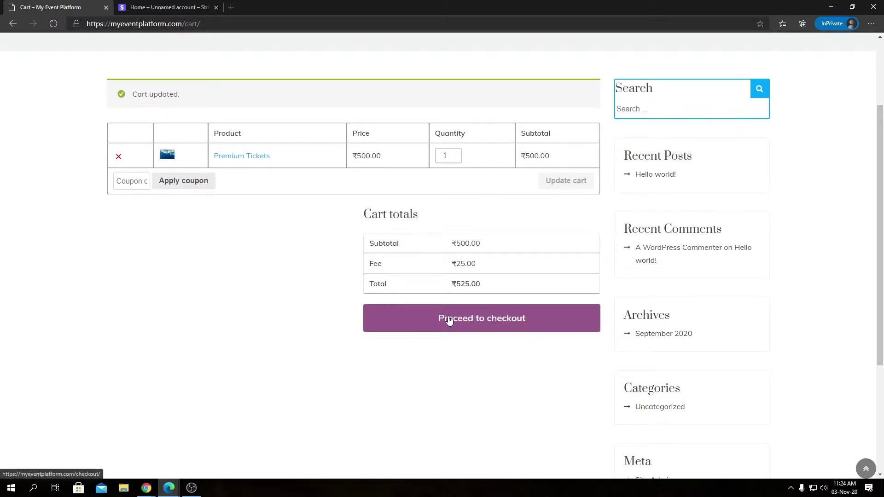
# Go to checkout and enter the attendee's full name under Registration.
pyautogui.click(449, 321)
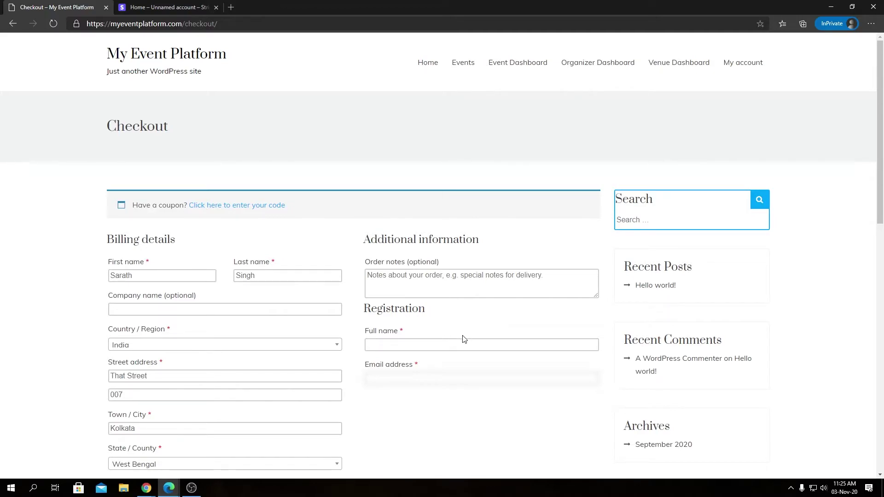
pyautogui.write('Jr Sarath')
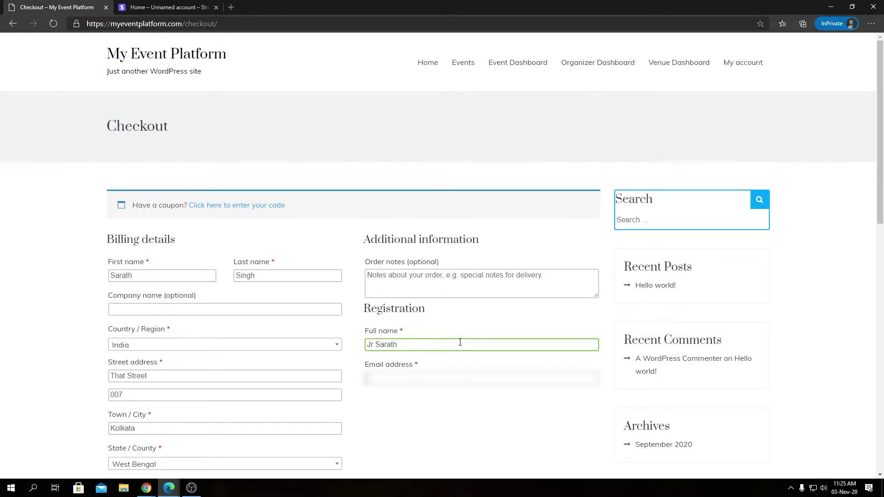
pyautogui.write('sarath')
# Pay with the Stripe test card number, expiry 02/22 and CVC 123, and place the ₹525.00 order.
pyautogui.scroll(-9, 523, 415)
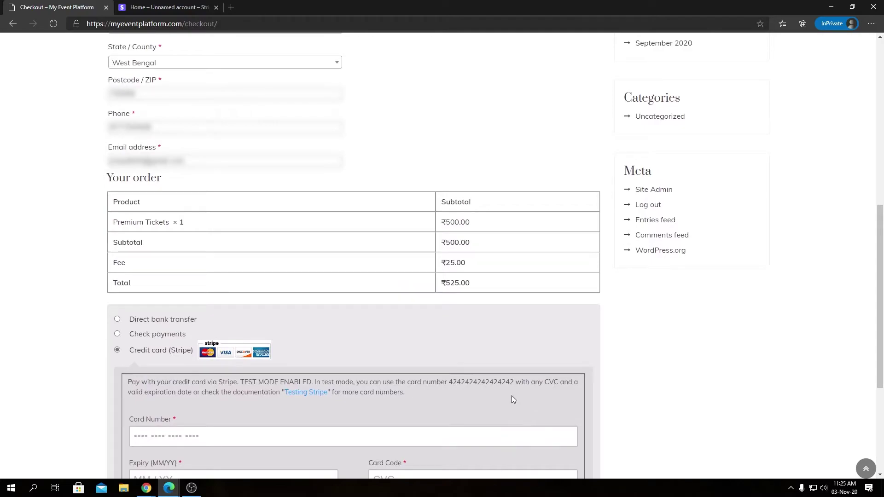
pyautogui.scroll(-3, 512, 400)
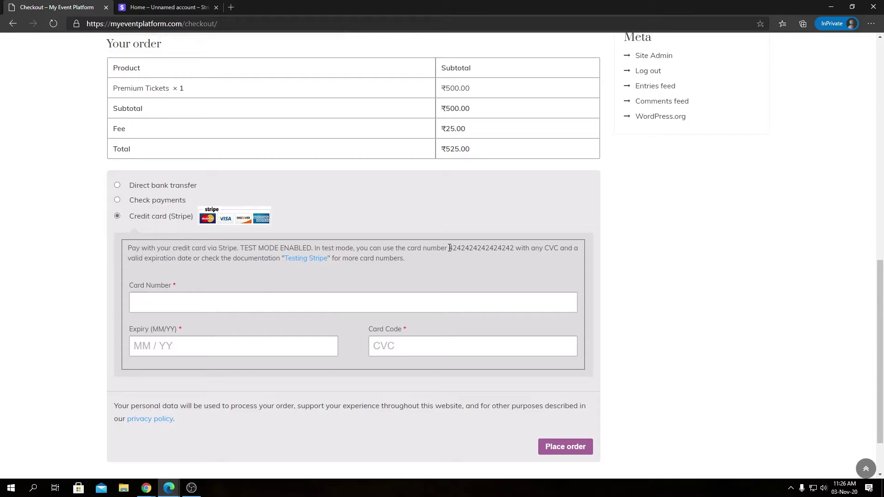
pyautogui.moveTo(449, 248); pyautogui.dragTo(513, 248)
pyautogui.click(402, 306)
pyautogui.hotkey('ctrl', 'v')
pyautogui.click(291, 339)
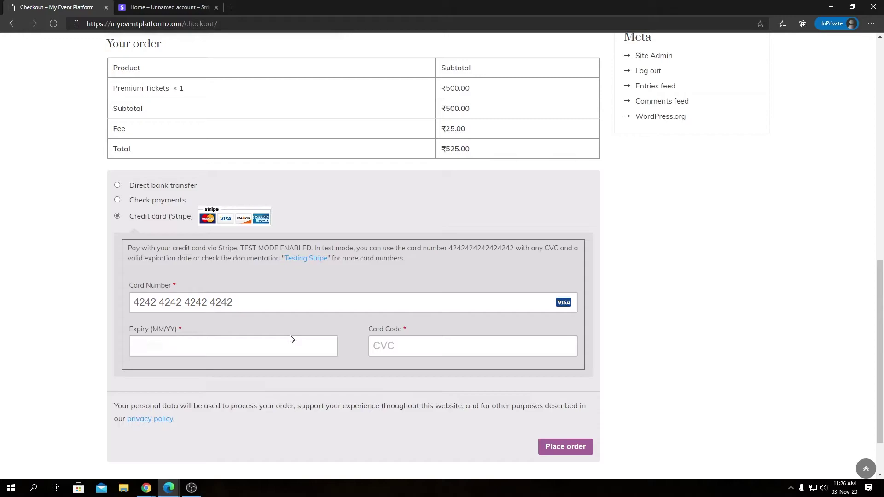
pyautogui.write('0')
pyautogui.write('2')
pyautogui.write('22')
pyautogui.write('123')
pyautogui.click(565, 453)
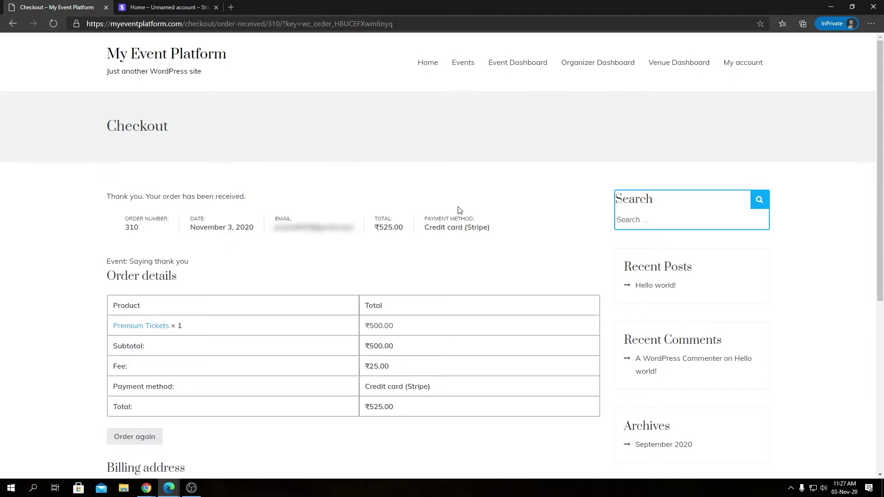
# Open Stripe Payments and tick the two older payments below the new ₹525.00 Order 310 payment.
pyautogui.click(206, 8)
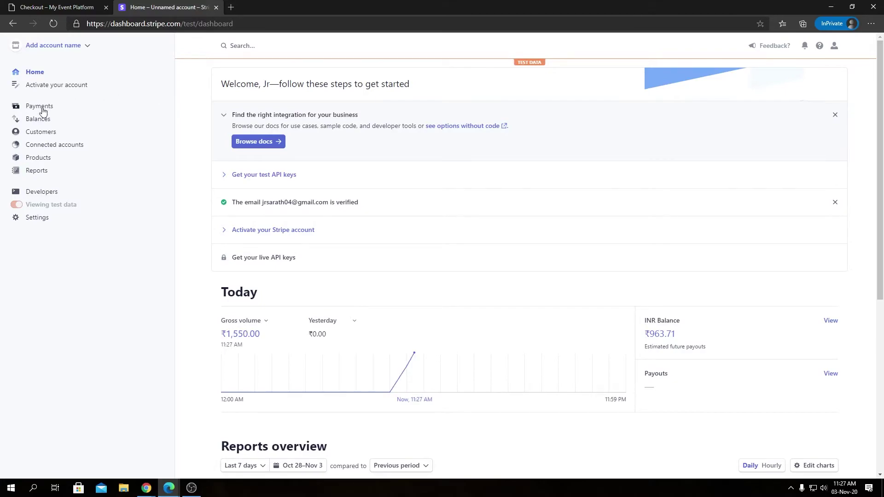
pyautogui.moveTo(68, 202)
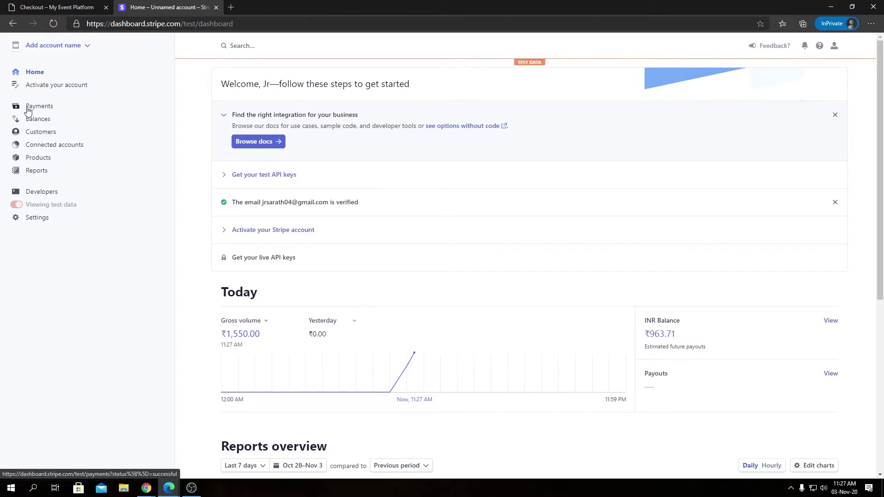
pyautogui.click(27, 108)
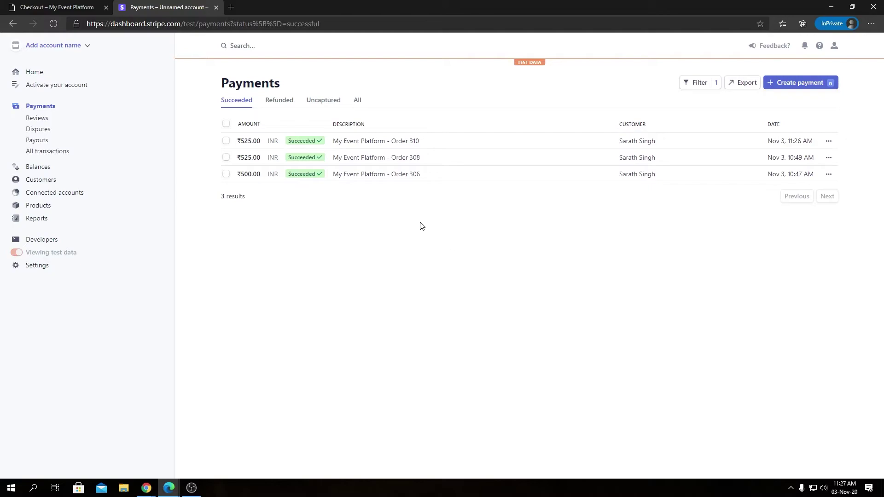
pyautogui.click(225, 157)
pyautogui.click(226, 174)
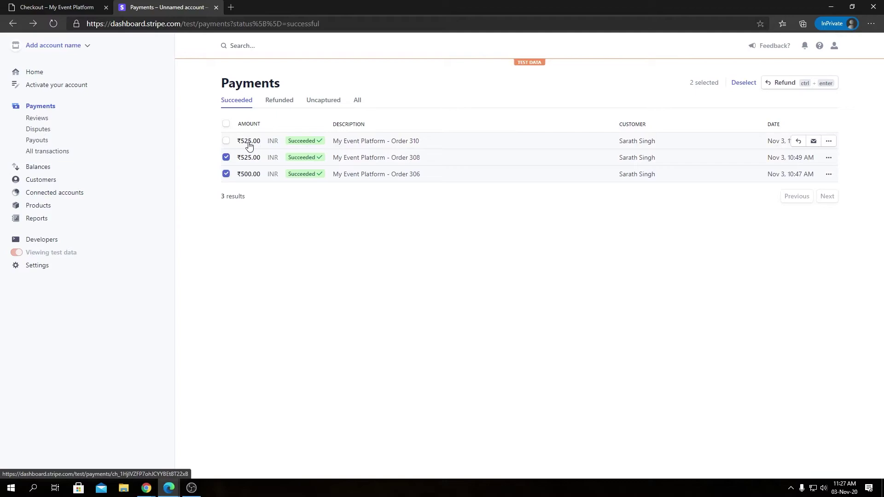
pyautogui.click(95, 6)
pyautogui.click(163, 5)
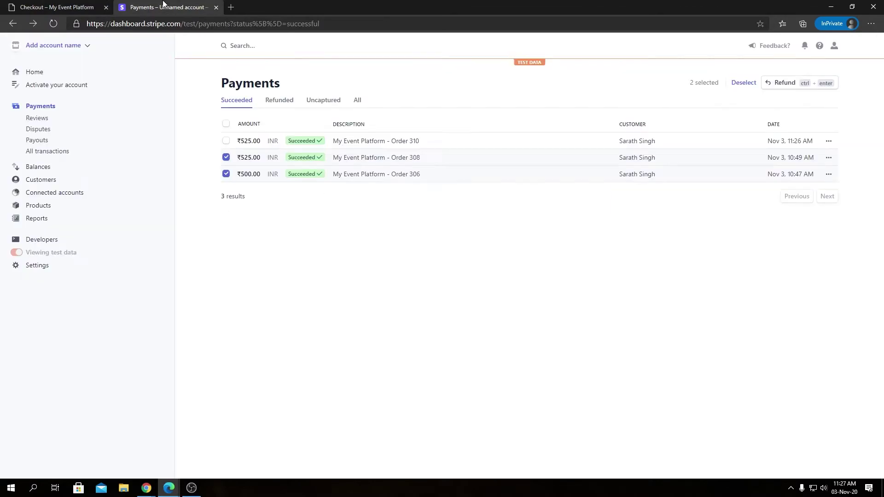
# Open the ₹525.00 Order 310 payment and view its ₹43.59 fee breakdown and ₹481.41 net.
pyautogui.click(259, 142)
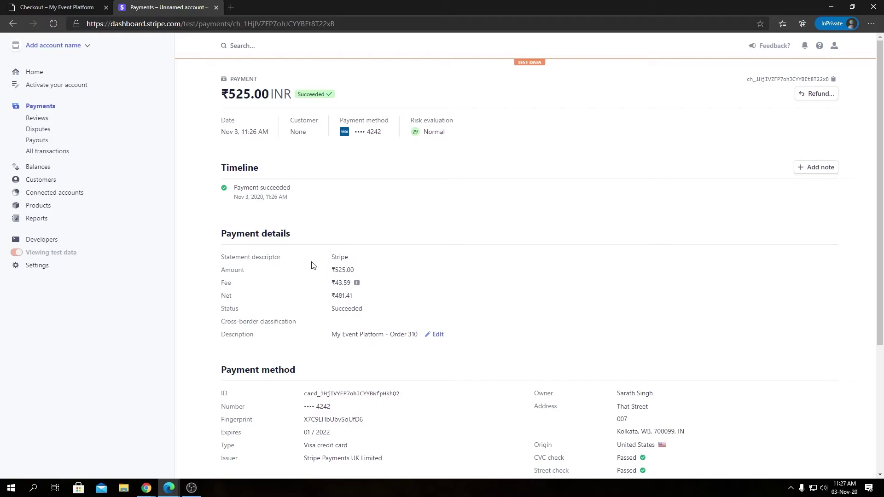
pyautogui.scroll(-2, 311, 266)
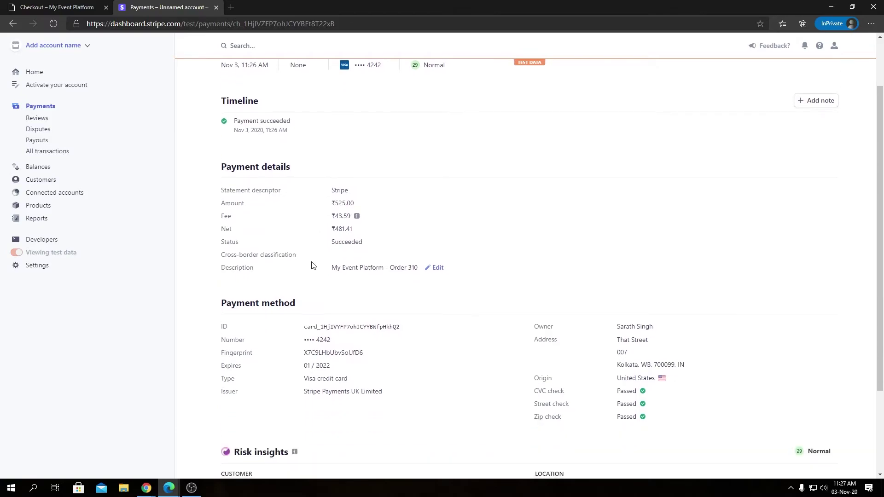
pyautogui.scroll(-1, 460, 272)
pyautogui.scroll(3, 461, 269)
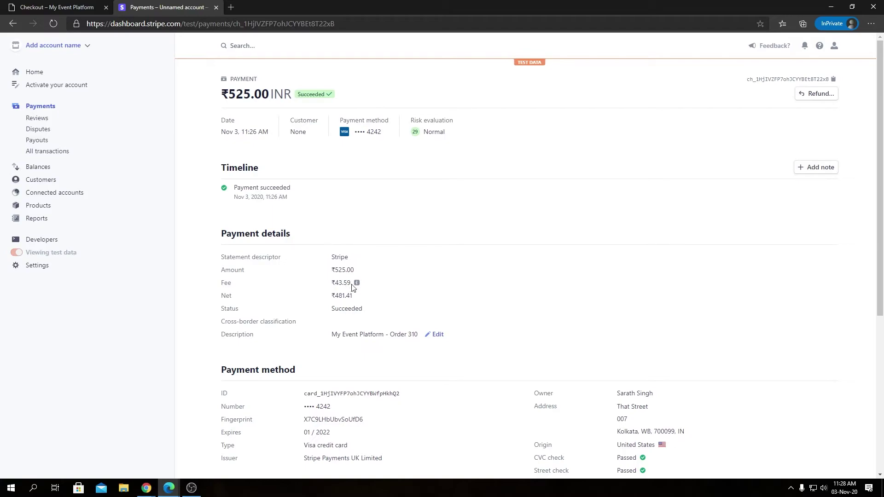
pyautogui.moveTo(356, 285)
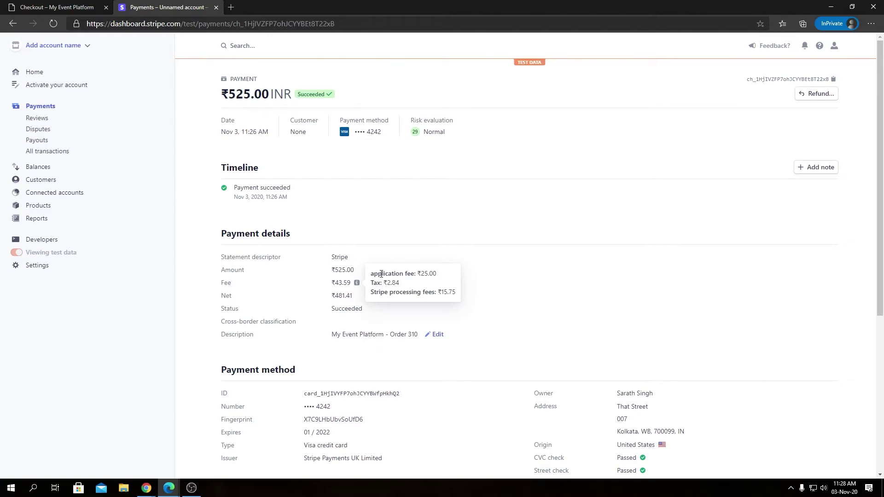
# In the My Event Platform Stripe account, list Collected fees showing two ₹25.00 INR fees.
pyautogui.click(168, 487)
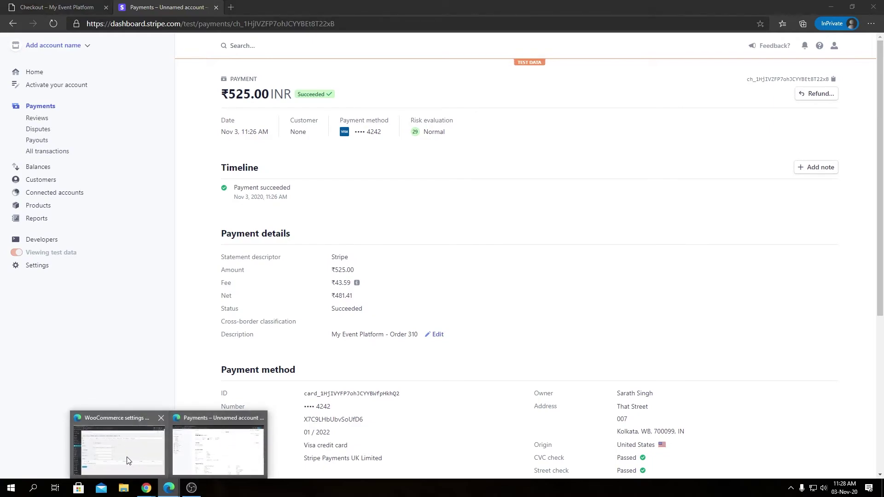
pyautogui.click(128, 461)
pyautogui.click(168, 5)
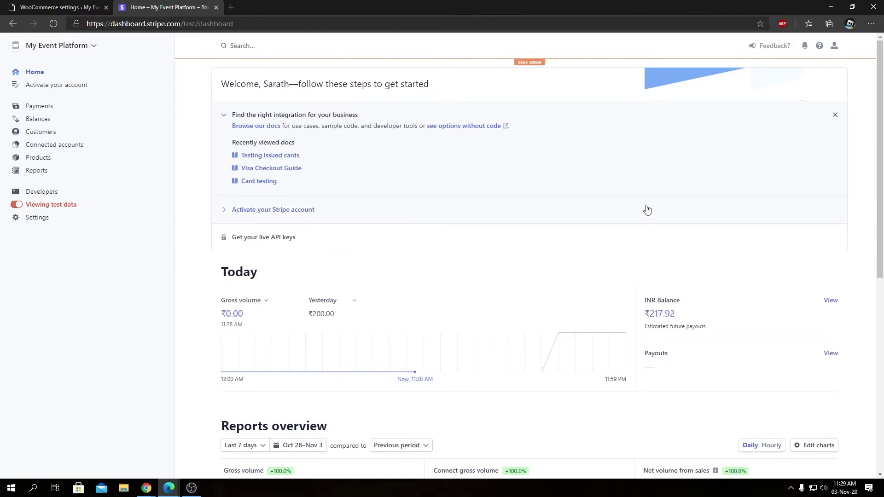
pyautogui.click(44, 106)
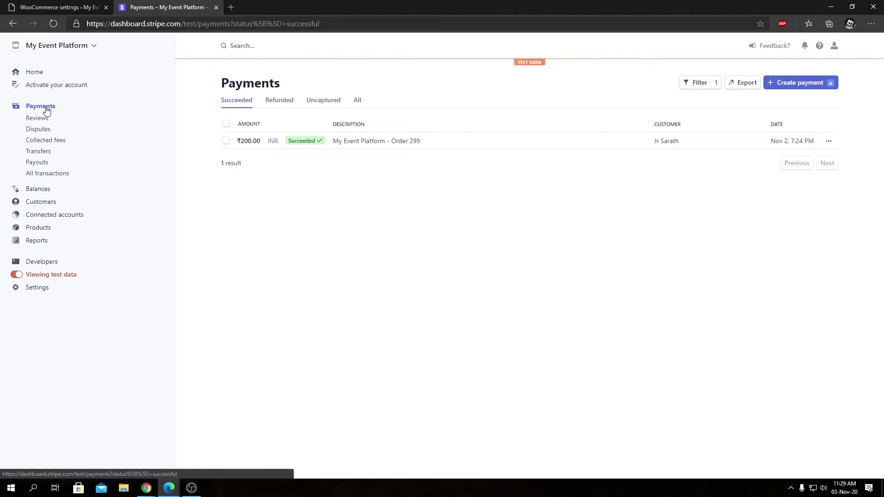
pyautogui.click(49, 144)
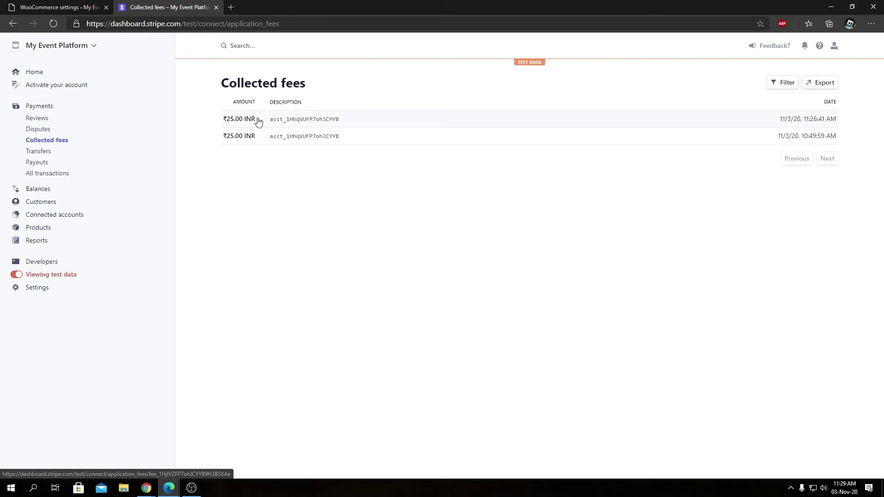
# Open the latest ₹25.00 fee and point out its Application fee, Account and Payment details sections.
pyautogui.click(259, 121)
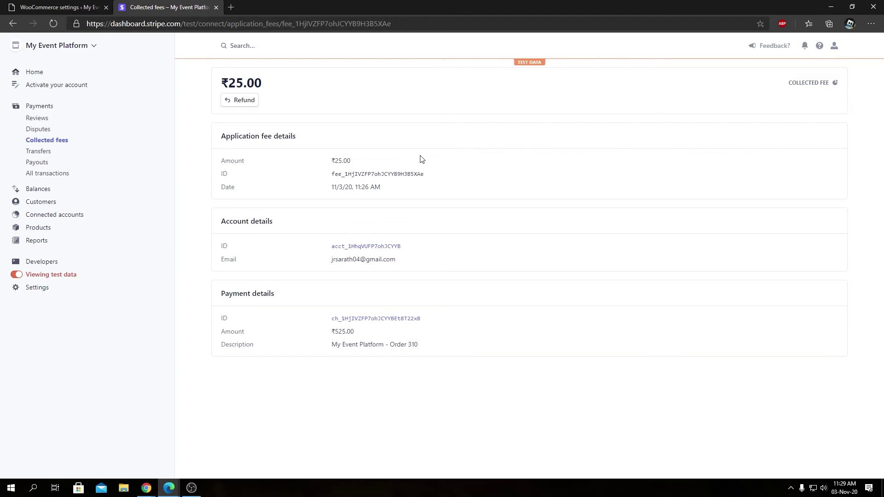
pyautogui.doubleClick(253, 221)
pyautogui.tripleClick(252, 221)
pyautogui.tripleClick(245, 138)
pyautogui.tripleClick(239, 225)
pyautogui.tripleClick(256, 294)
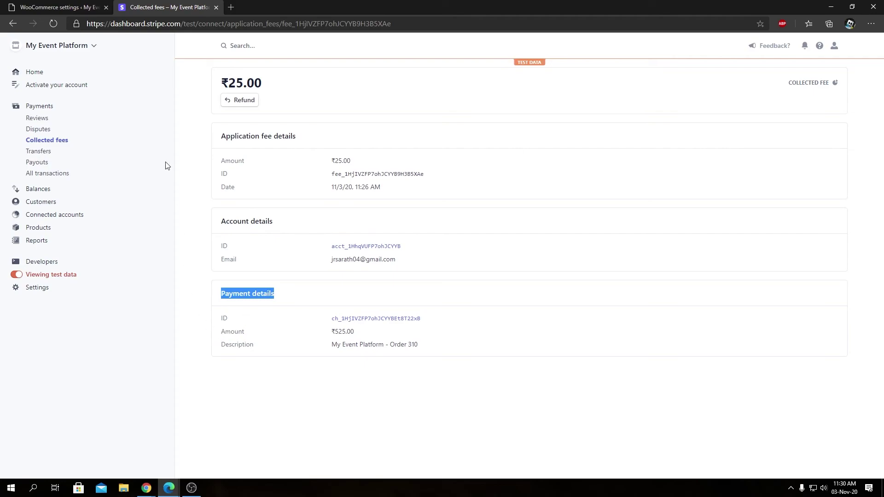
pyautogui.click(368, 363)
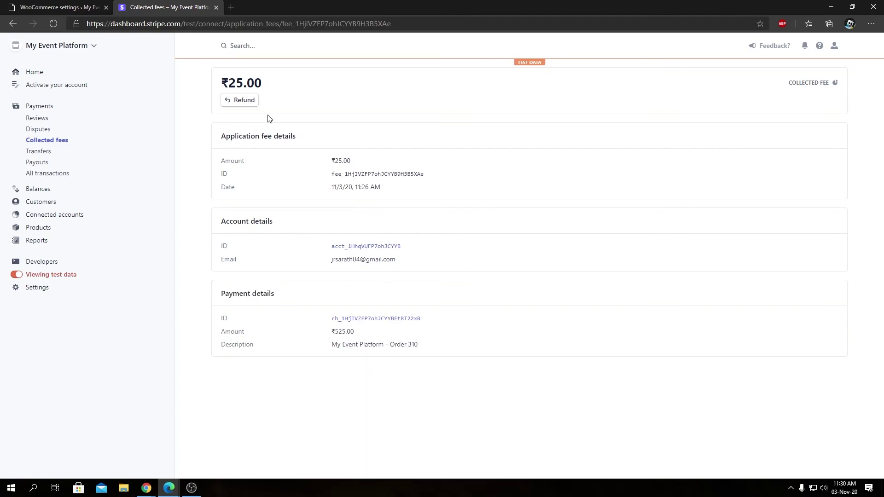